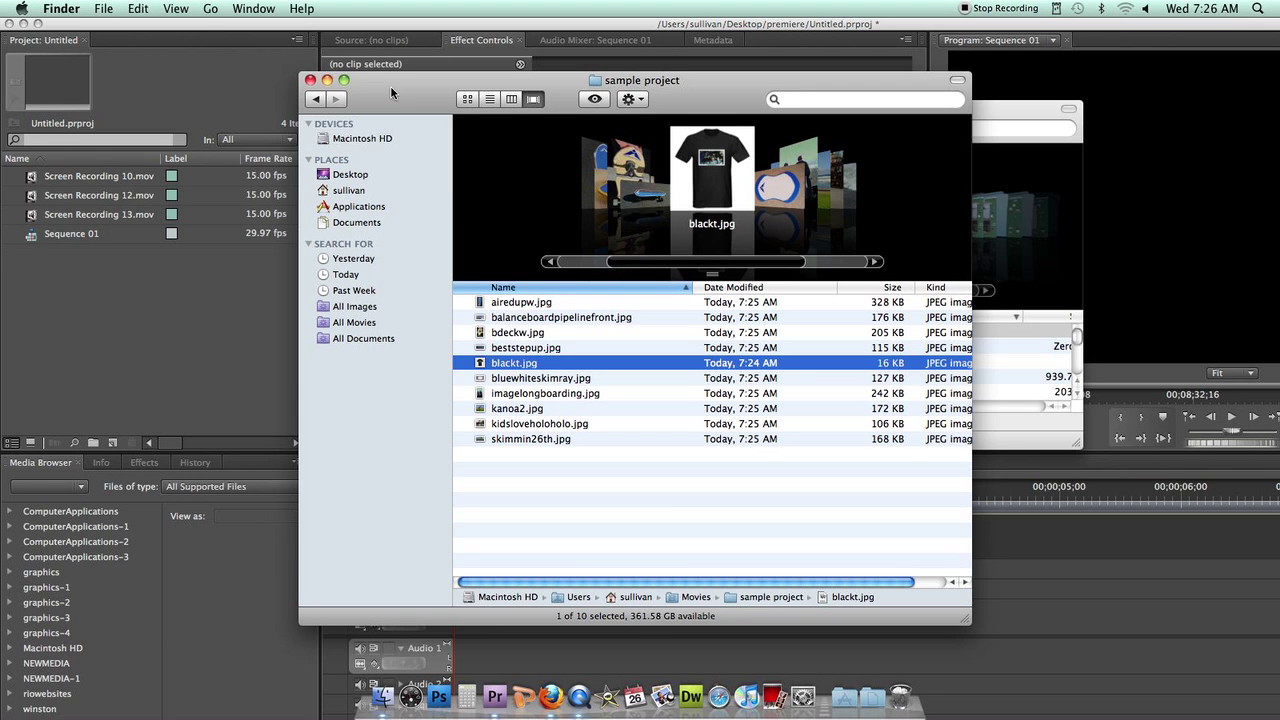
pyautogui.moveTo(387, 95); pyautogui.dragTo(424, 95)
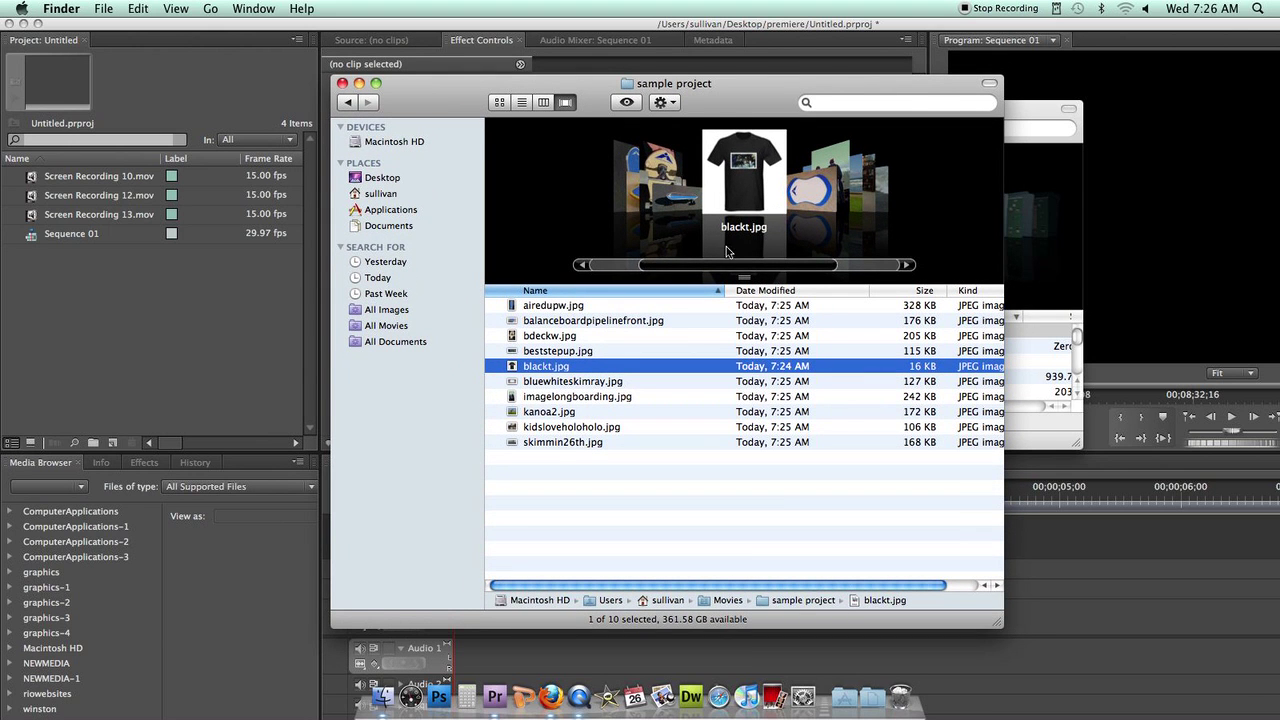
pyautogui.moveTo(727, 95); pyautogui.dragTo(719, 97)
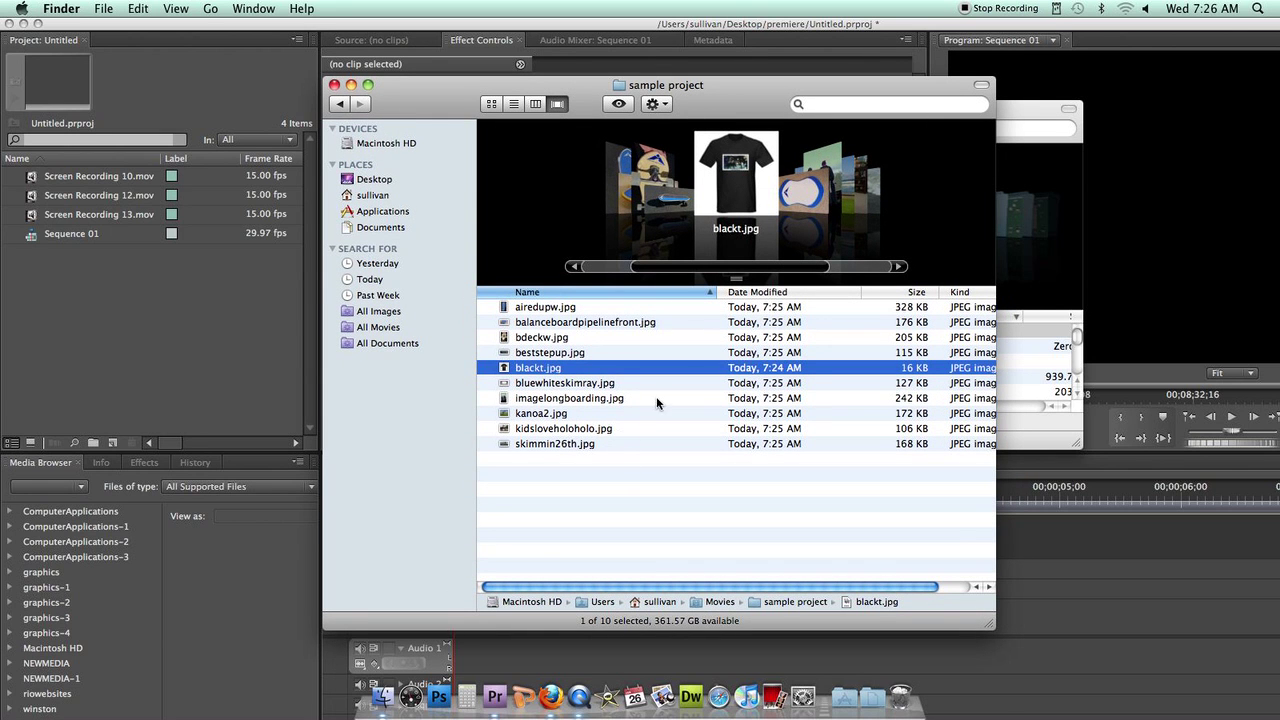
pyautogui.moveTo(698, 99)
pyautogui.mouseDown()
pyautogui.moveTo(693, 80)
pyautogui.moveTo(689, 122)
pyautogui.mouseUp()
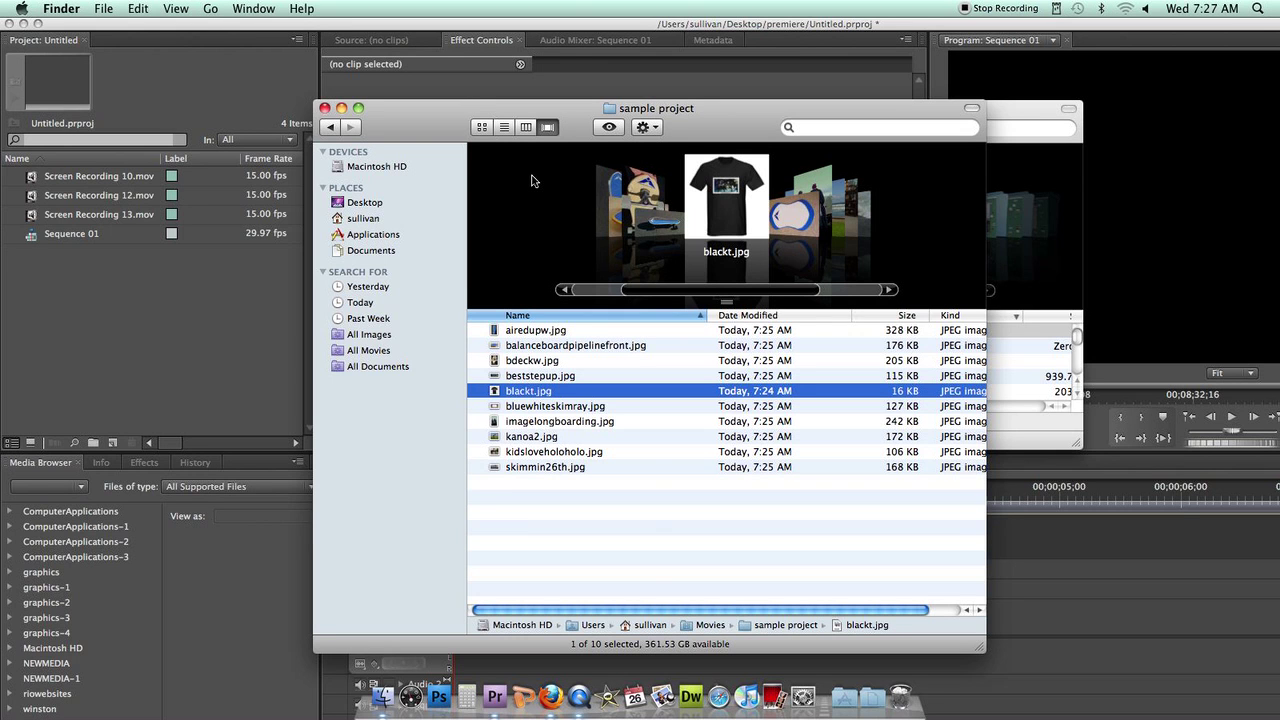
pyautogui.moveTo(695, 126); pyautogui.dragTo(739, 104)
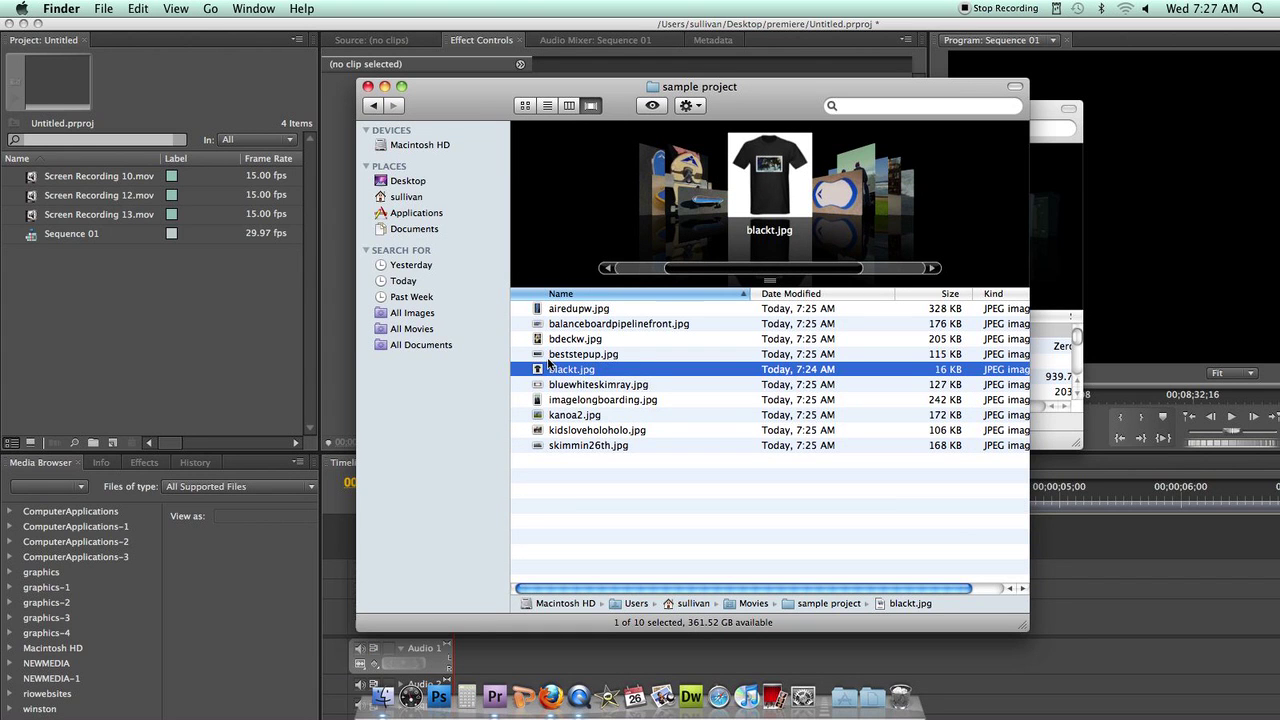
pyautogui.click(275, 345)
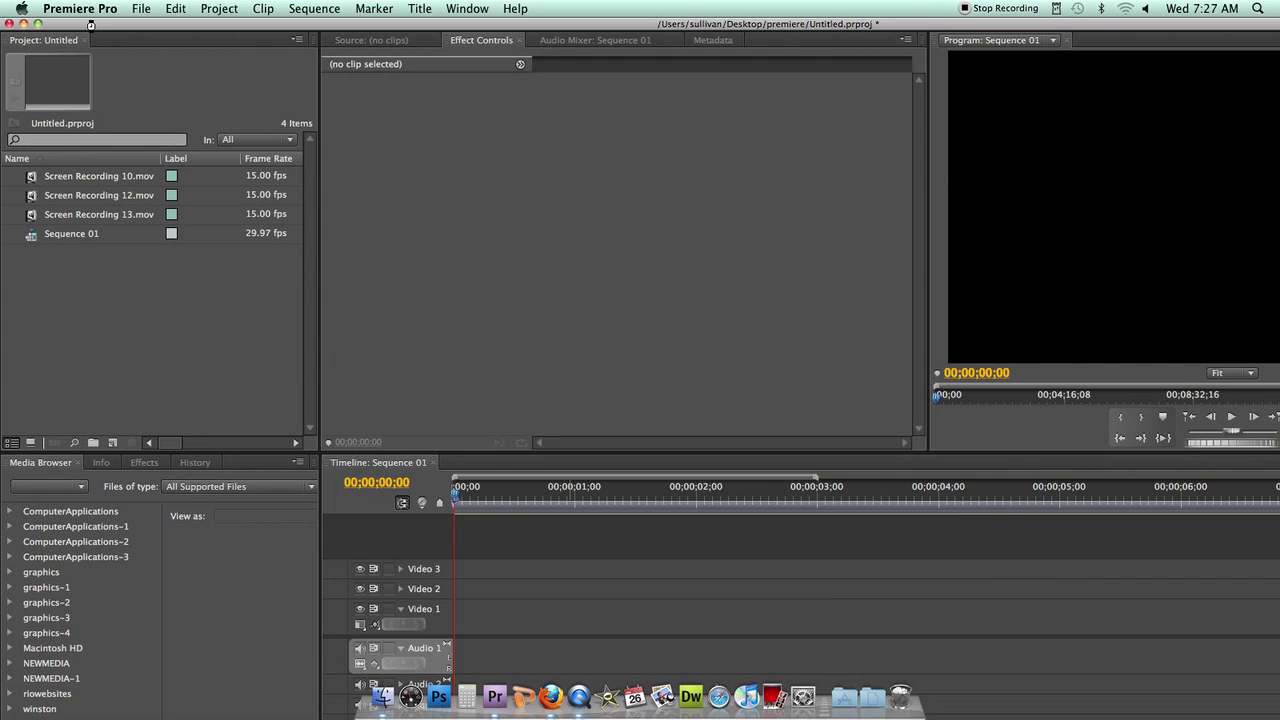
pyautogui.click(138, 9)
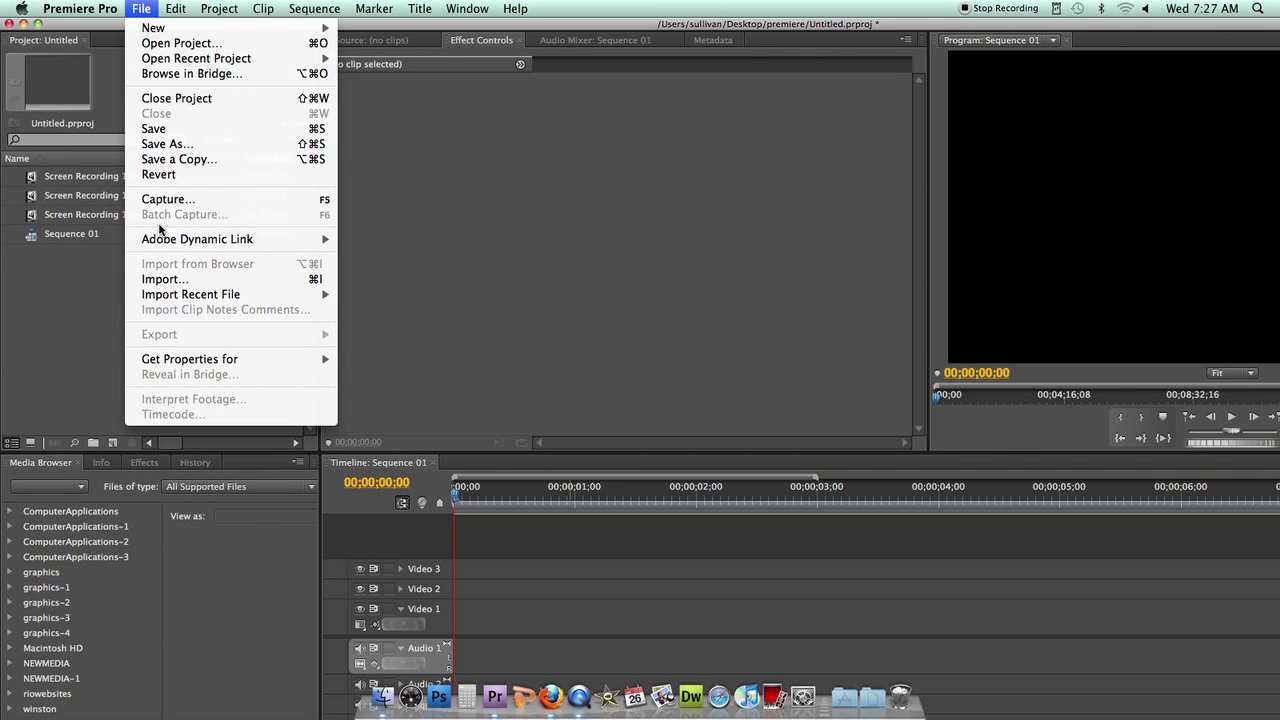
pyautogui.click(165, 281)
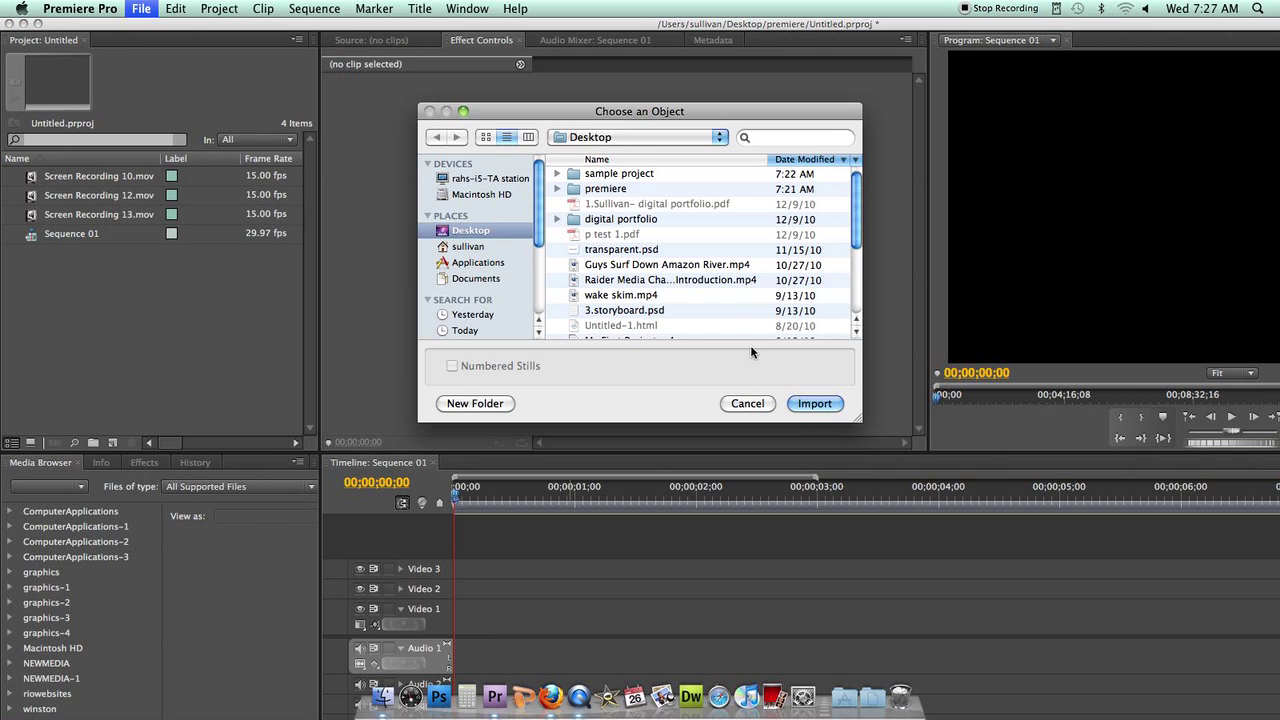
pyautogui.click(746, 403)
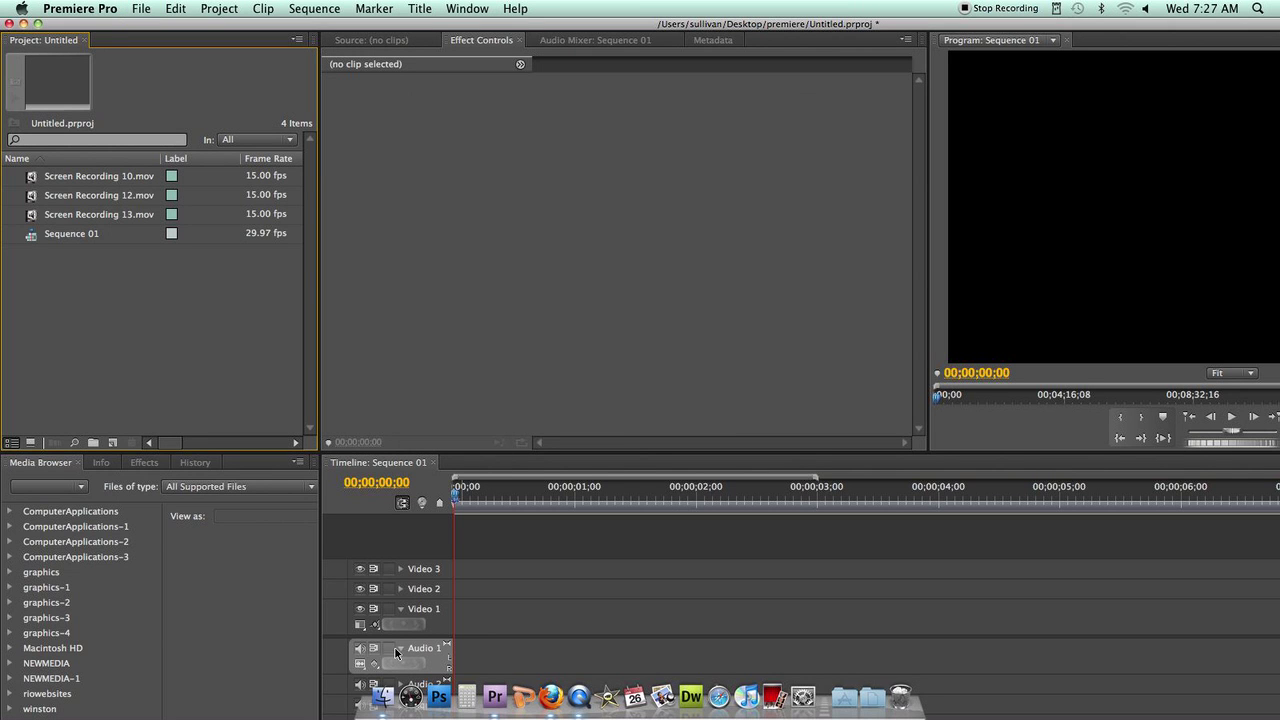
# - Import all ten JPG images from the sample project folder in Finder into the Premiere Pro project
pyautogui.click(388, 698)
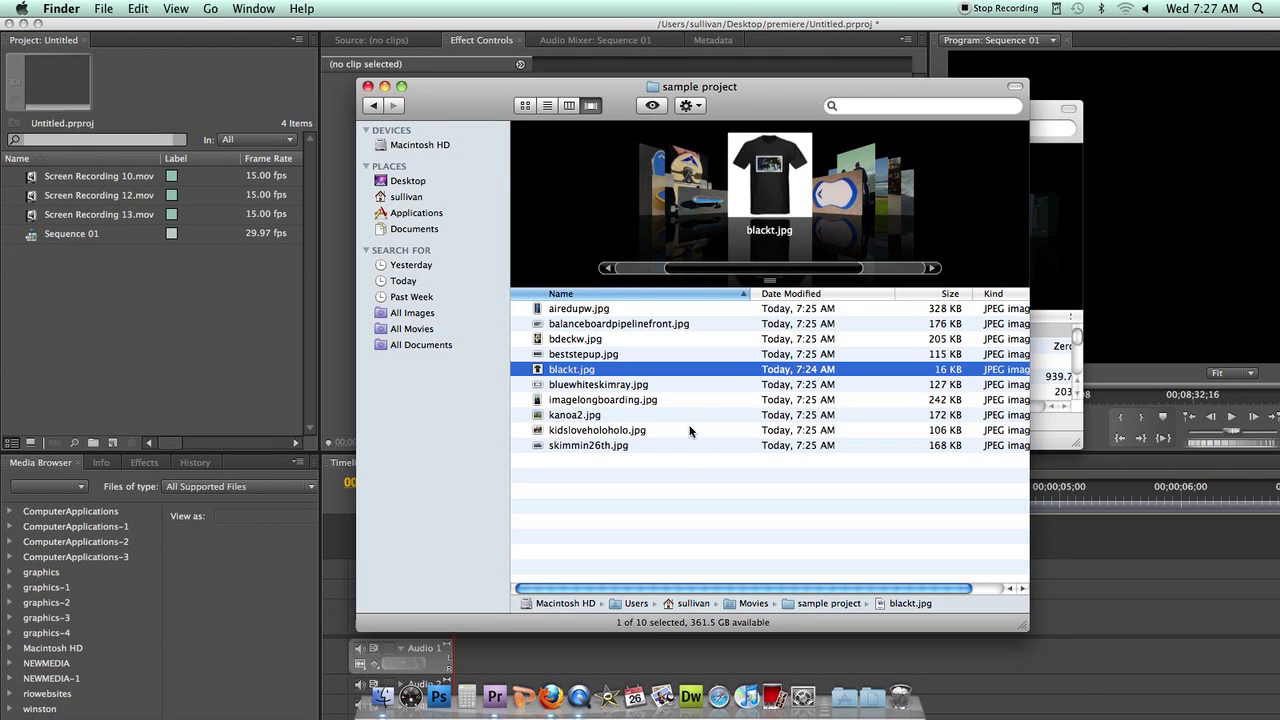
pyautogui.moveTo(662, 445); pyautogui.dragTo(208, 295)
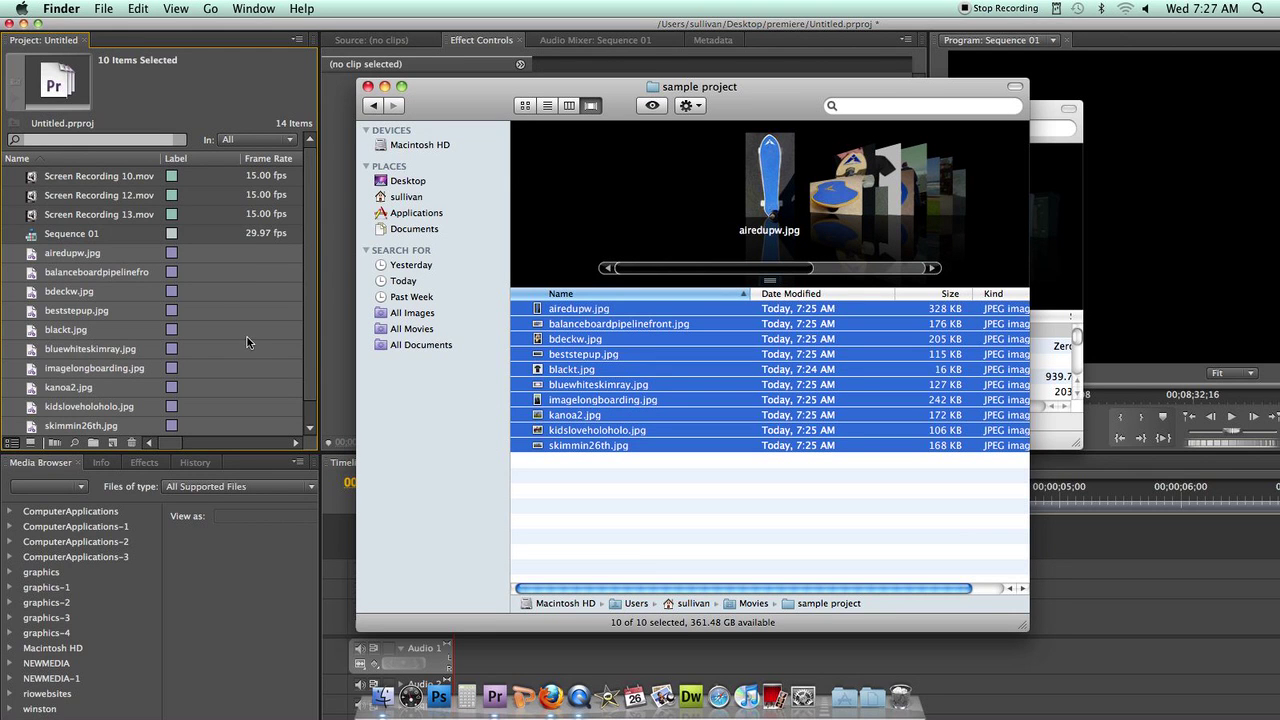
pyautogui.click(190, 104)
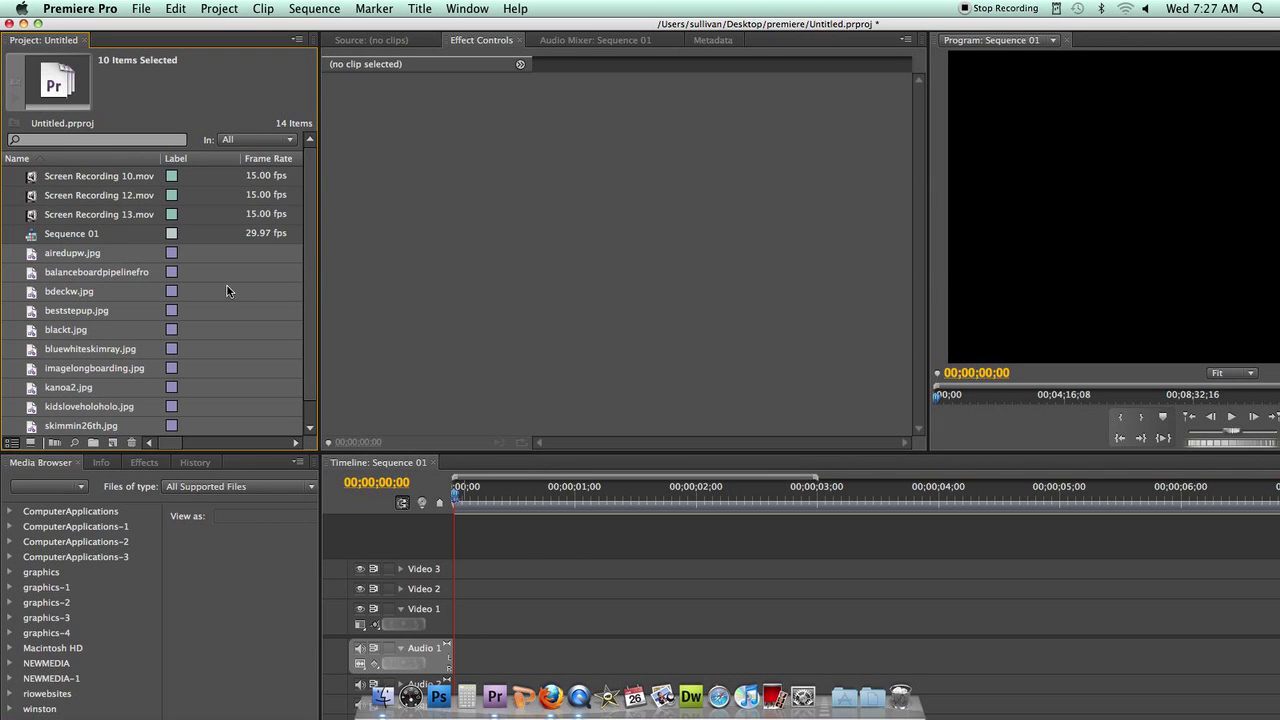
# - Load airedupw.jpg in the source monitor and place it on the Video 1 track at the start of Sequence 01
pyautogui.scroll(-1, 228, 283)
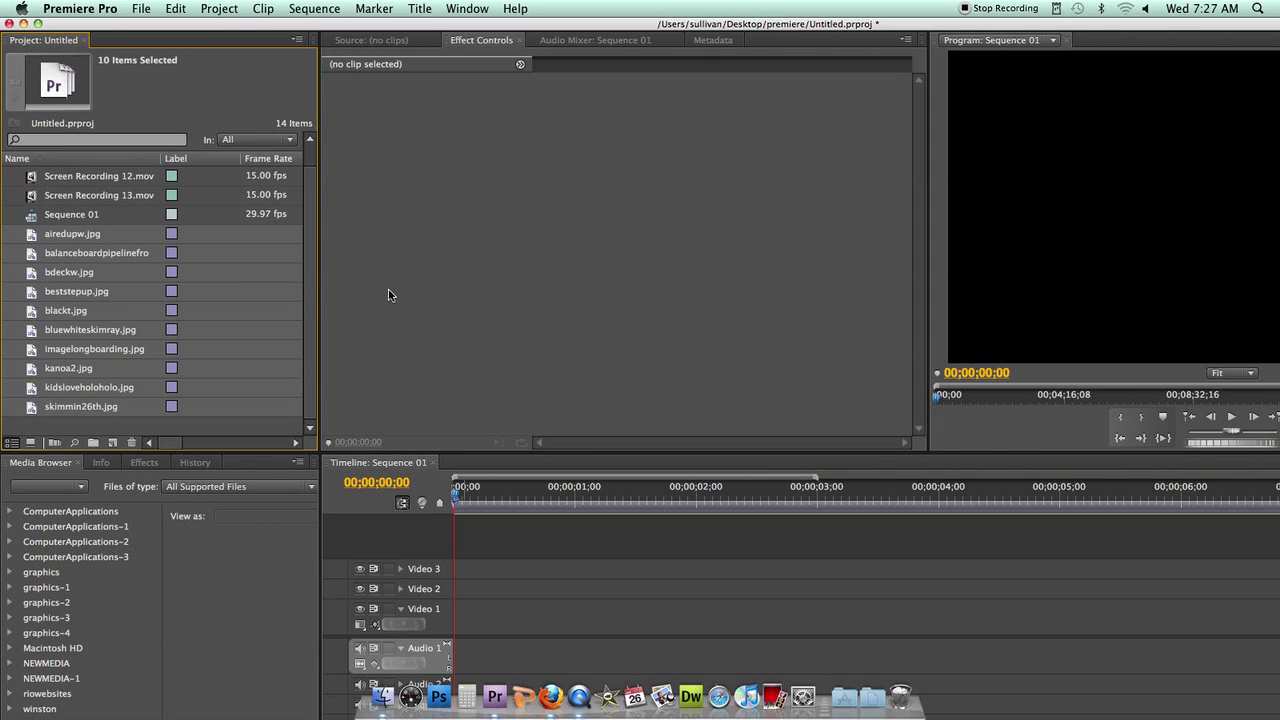
pyautogui.click(205, 236)
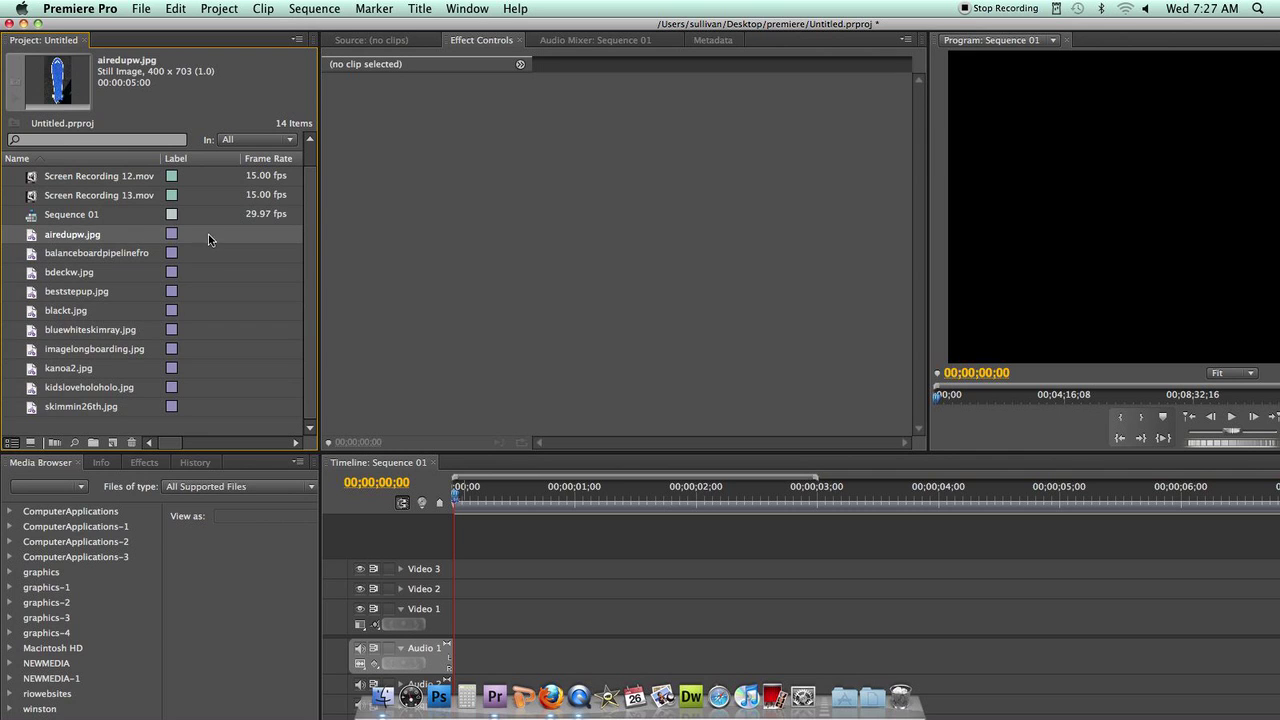
pyautogui.doubleClick(31, 238)
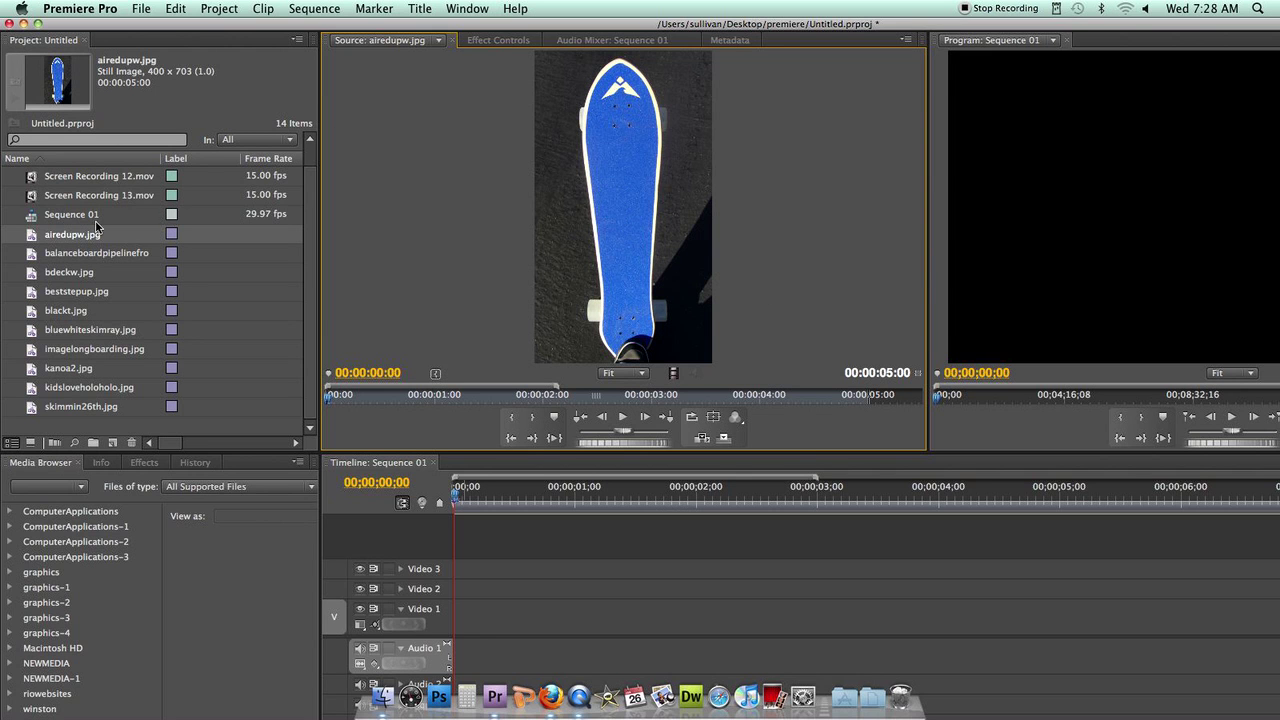
pyautogui.moveTo(546, 555); pyautogui.dragTo(462, 612)
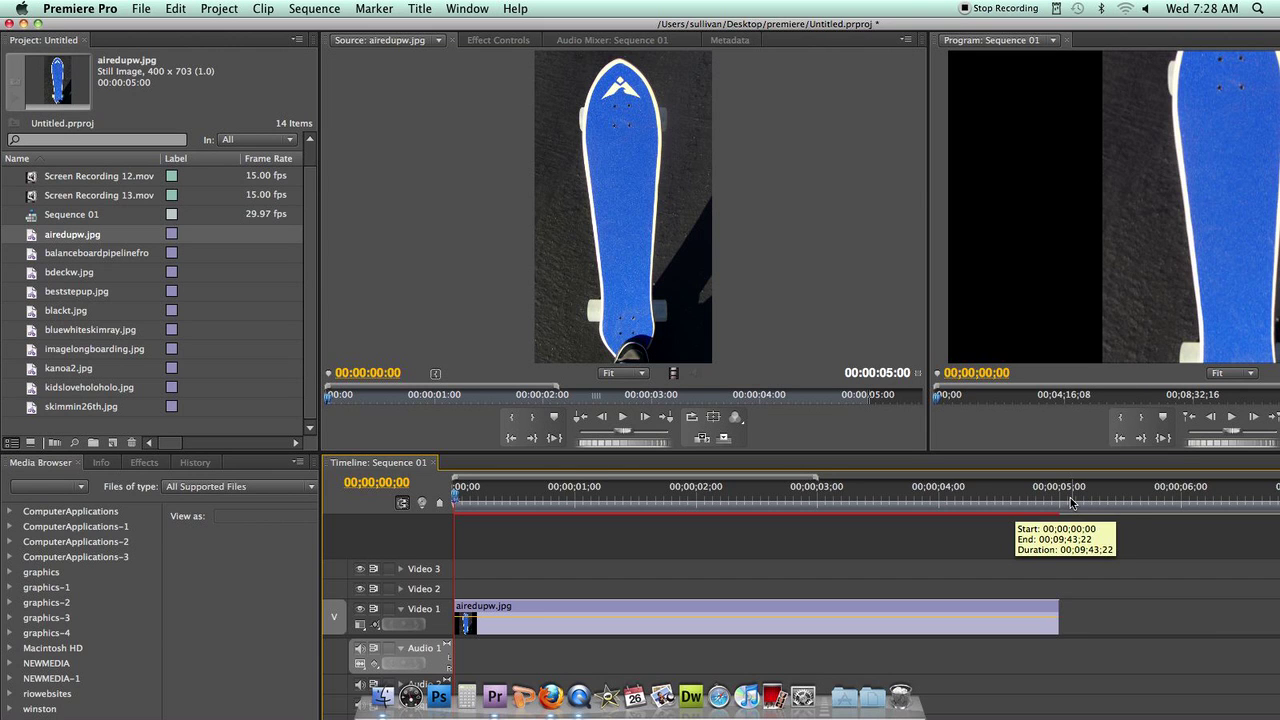
# - Shorten the airedupw.jpg clip on Video 1, then extend its end to the 4-second mark
pyautogui.moveTo(1057, 612); pyautogui.dragTo(505, 612)
pyautogui.scroll(-2, 527, 550)
pyautogui.scroll(2, 527, 555)
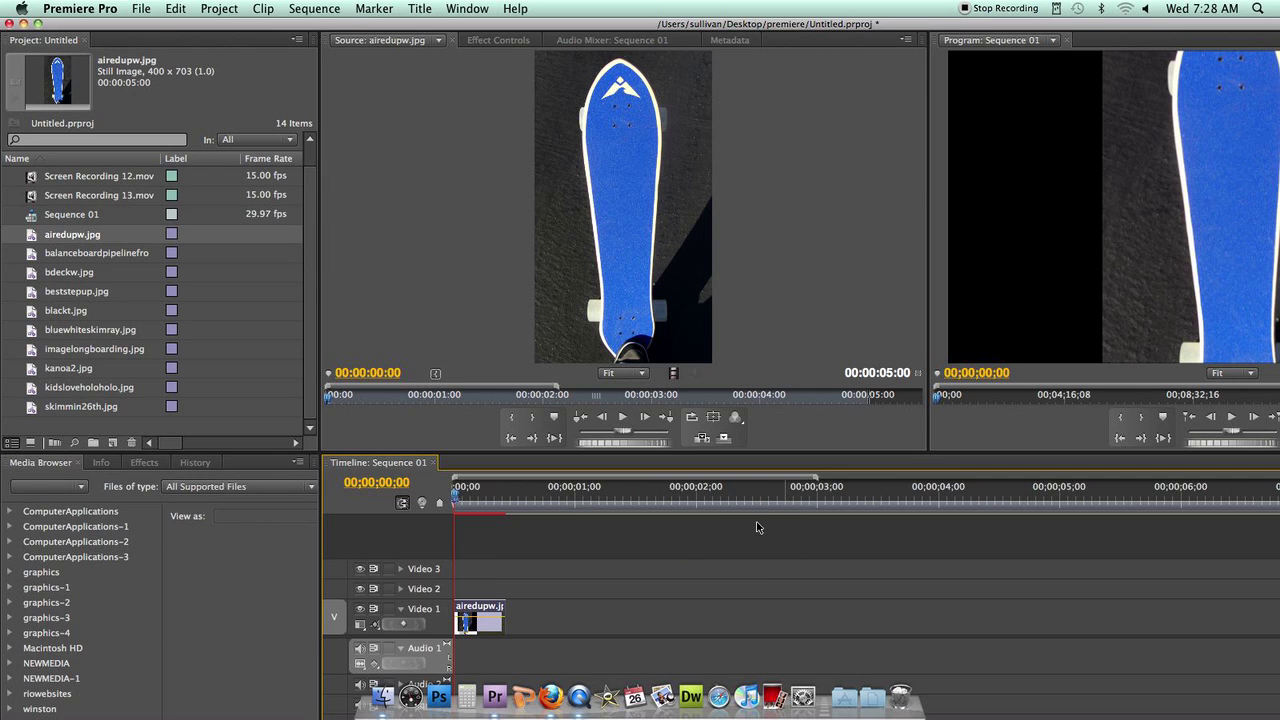
pyautogui.moveTo(503, 612); pyautogui.dragTo(938, 607)
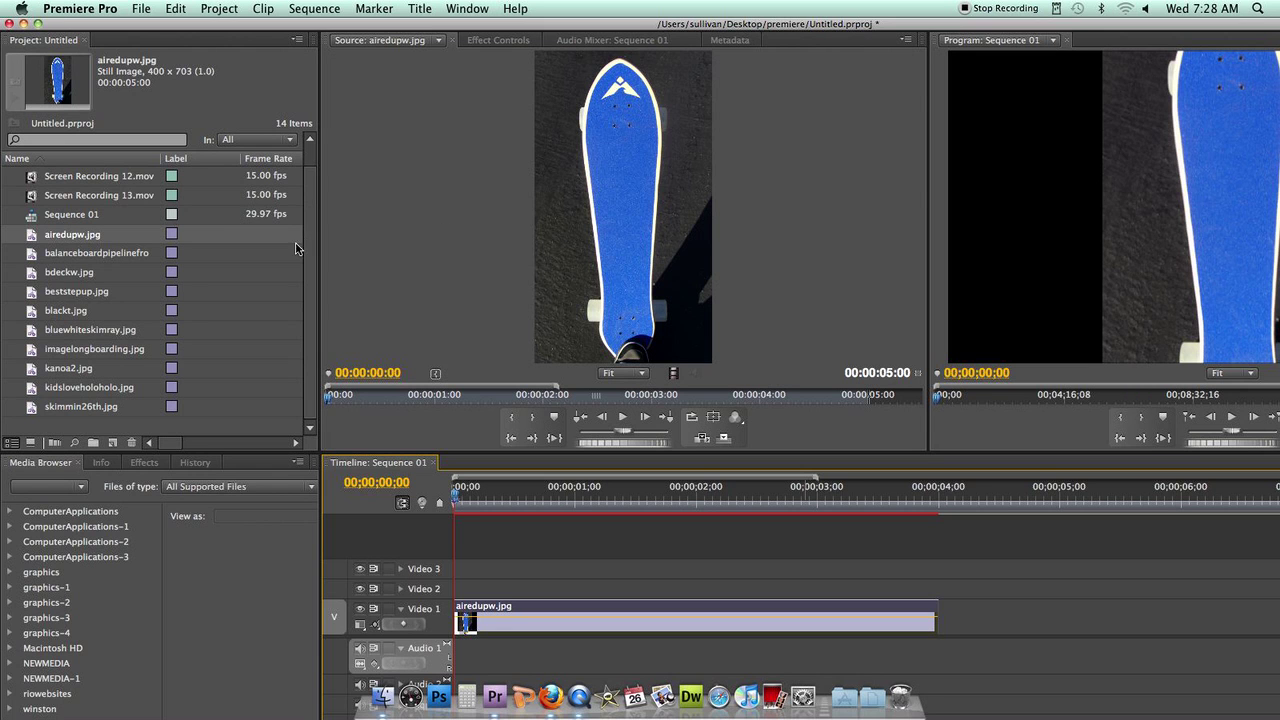
# - Place balanceboardpipelinefront.jpg on the Video 2 track above airedupw.jpg and align its start with the beginning of the sequence
pyautogui.click(108, 256)
pyautogui.click(108, 256)
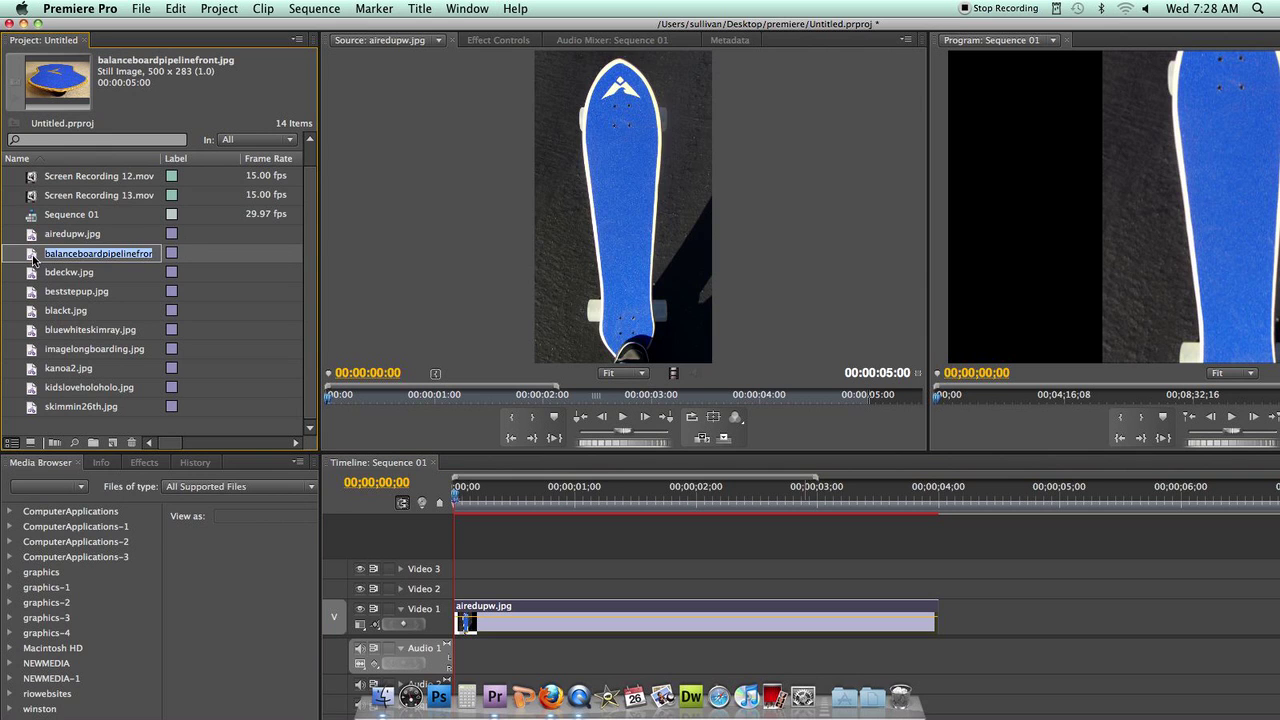
pyautogui.doubleClick(40, 262)
pyautogui.moveTo(626, 240); pyautogui.dragTo(522, 590)
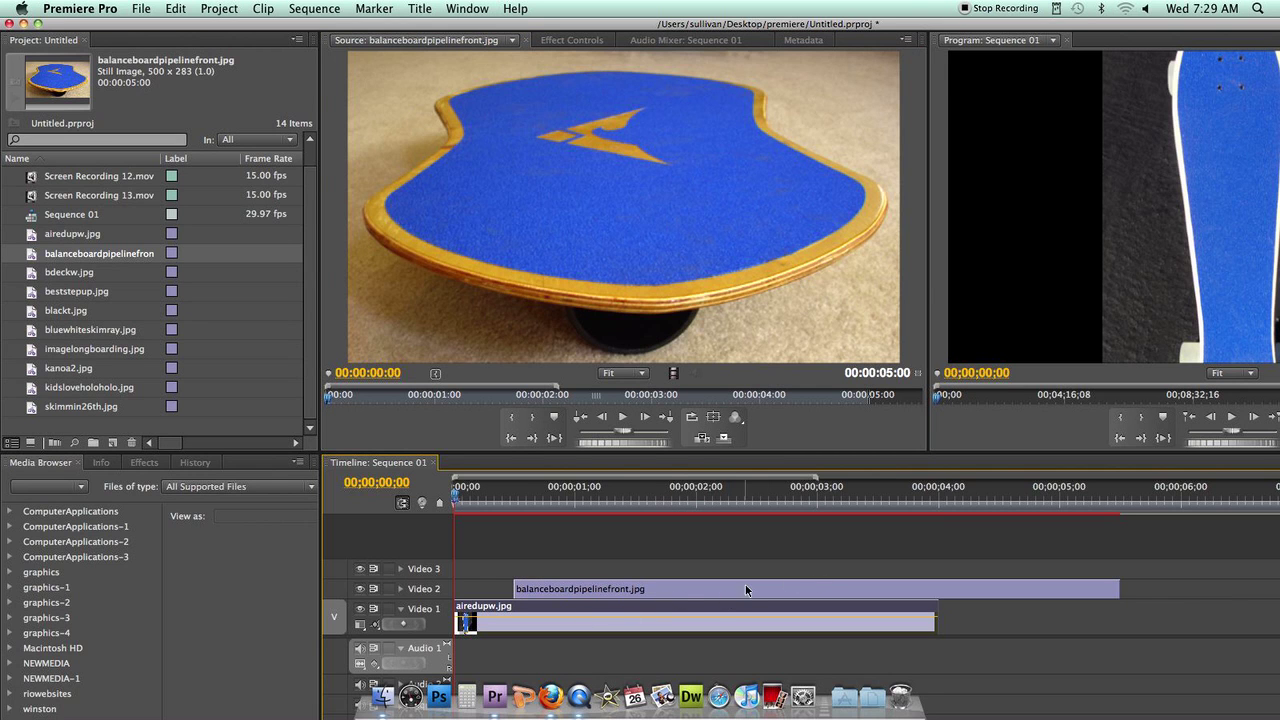
pyautogui.click(580, 592)
pyautogui.moveTo(580, 592); pyautogui.dragTo(535, 592)
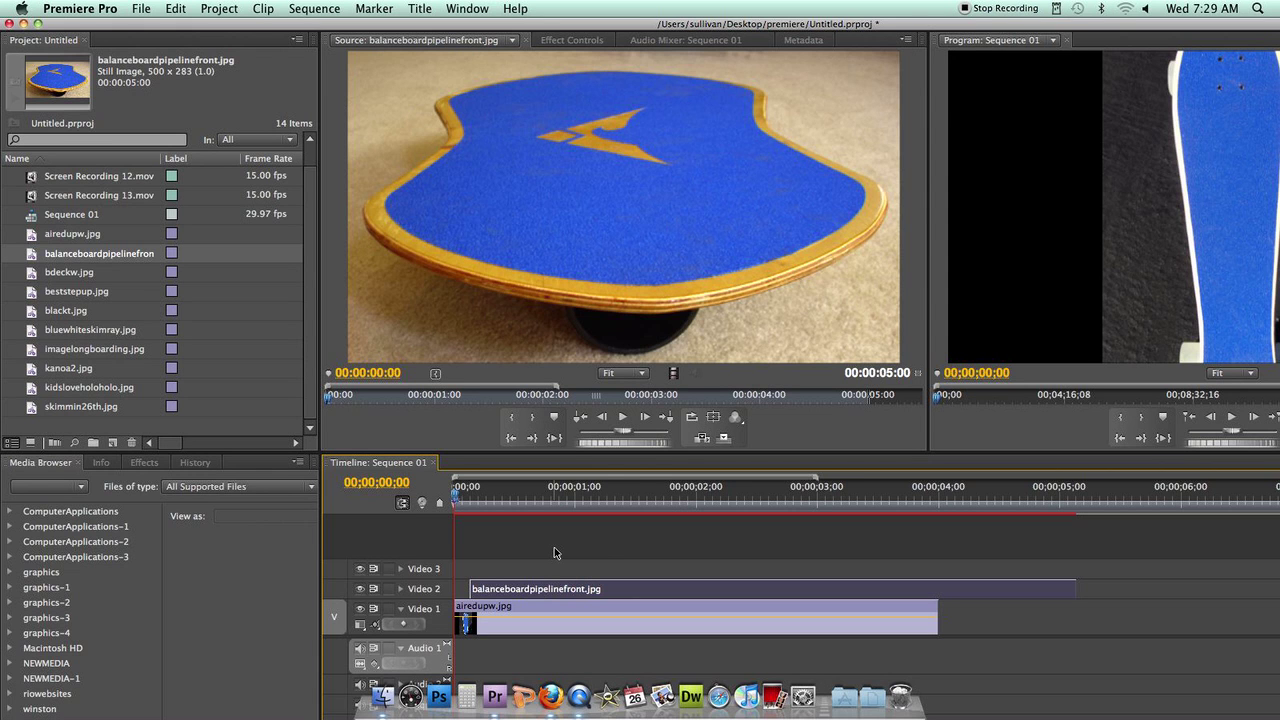
pyautogui.moveTo(543, 598); pyautogui.dragTo(511, 605)
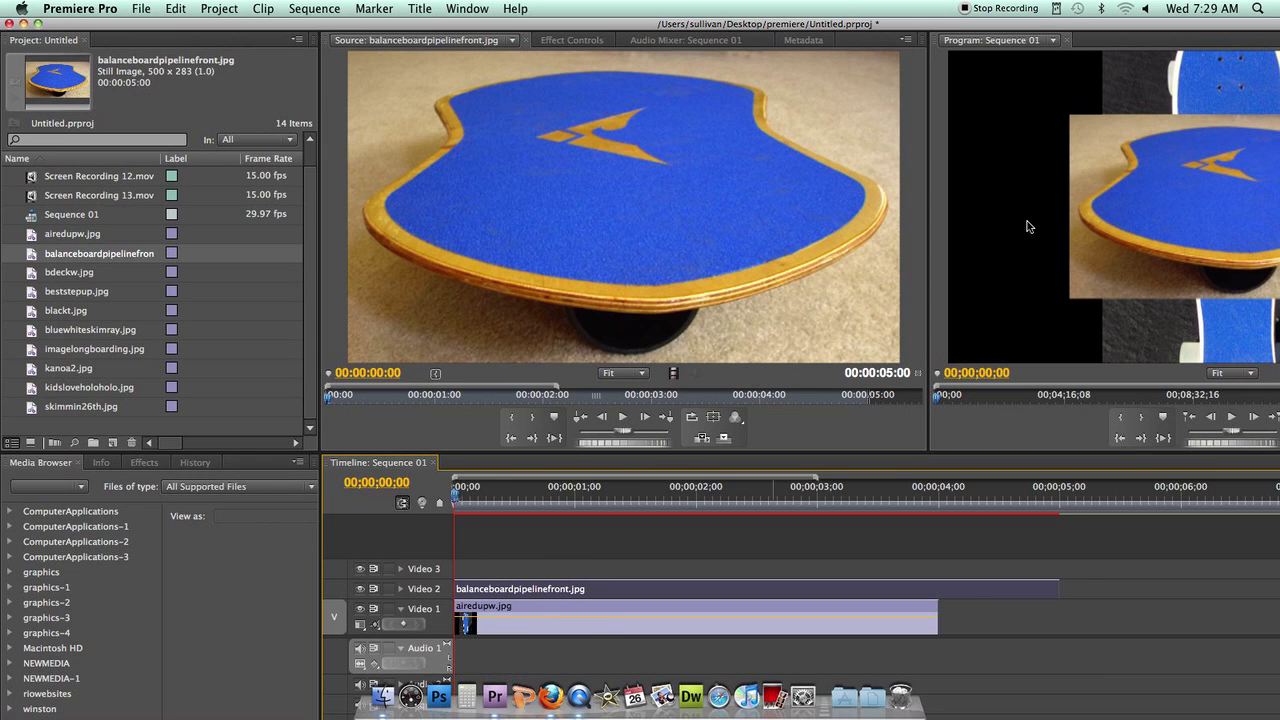
# - Toggle the output of the Video 2 and Video 1 tracks off and on to compare how the images overlap
pyautogui.moveTo(872, 26); pyautogui.dragTo(708, 26)
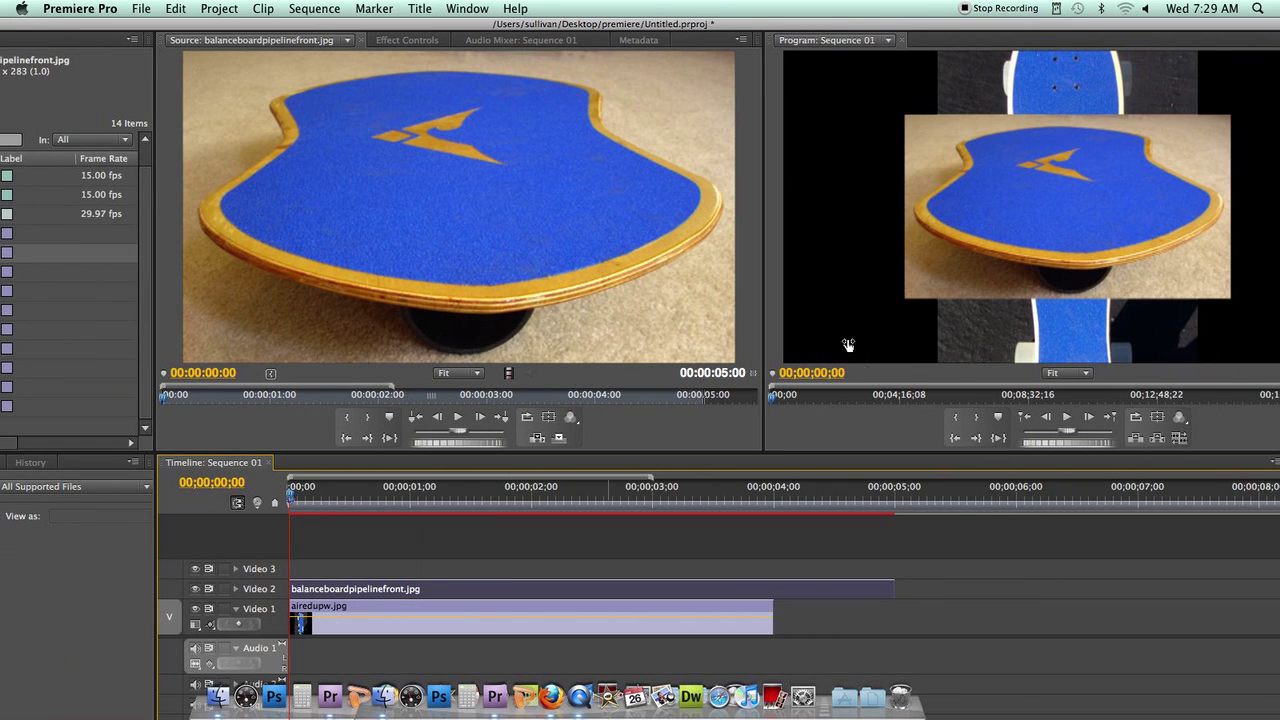
pyautogui.click(196, 589)
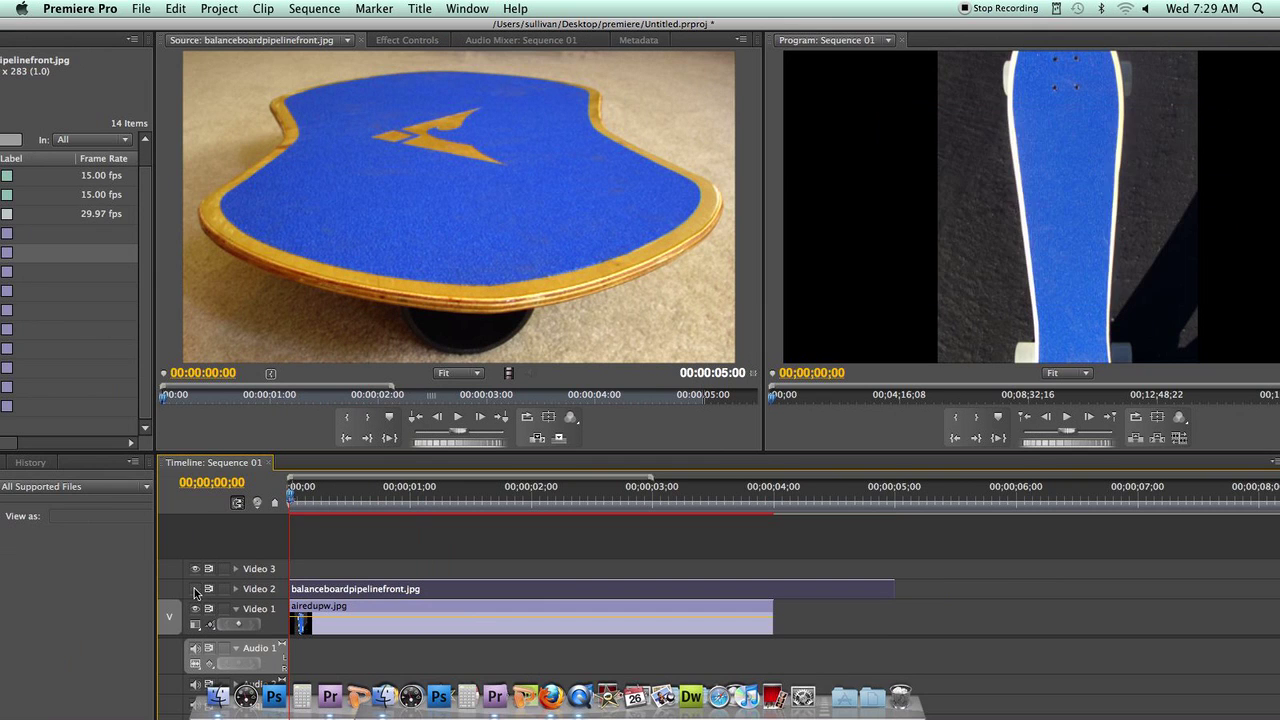
pyautogui.click(196, 589)
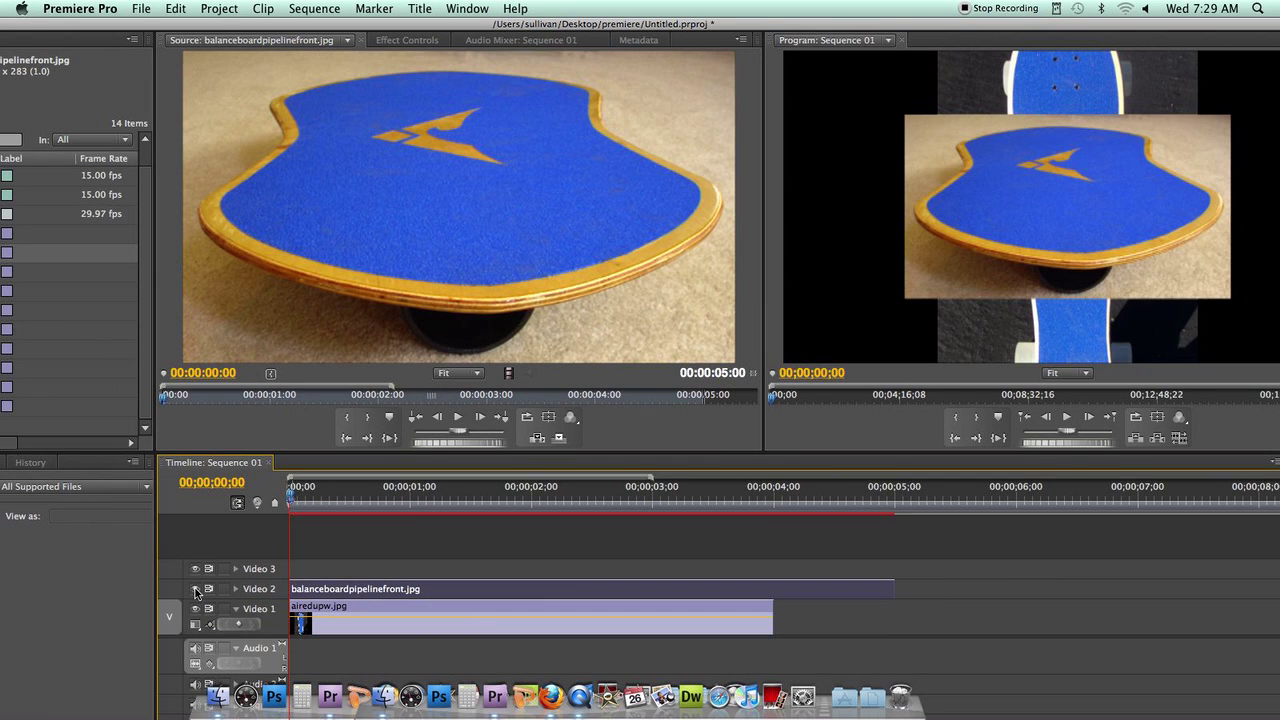
pyautogui.click(196, 589)
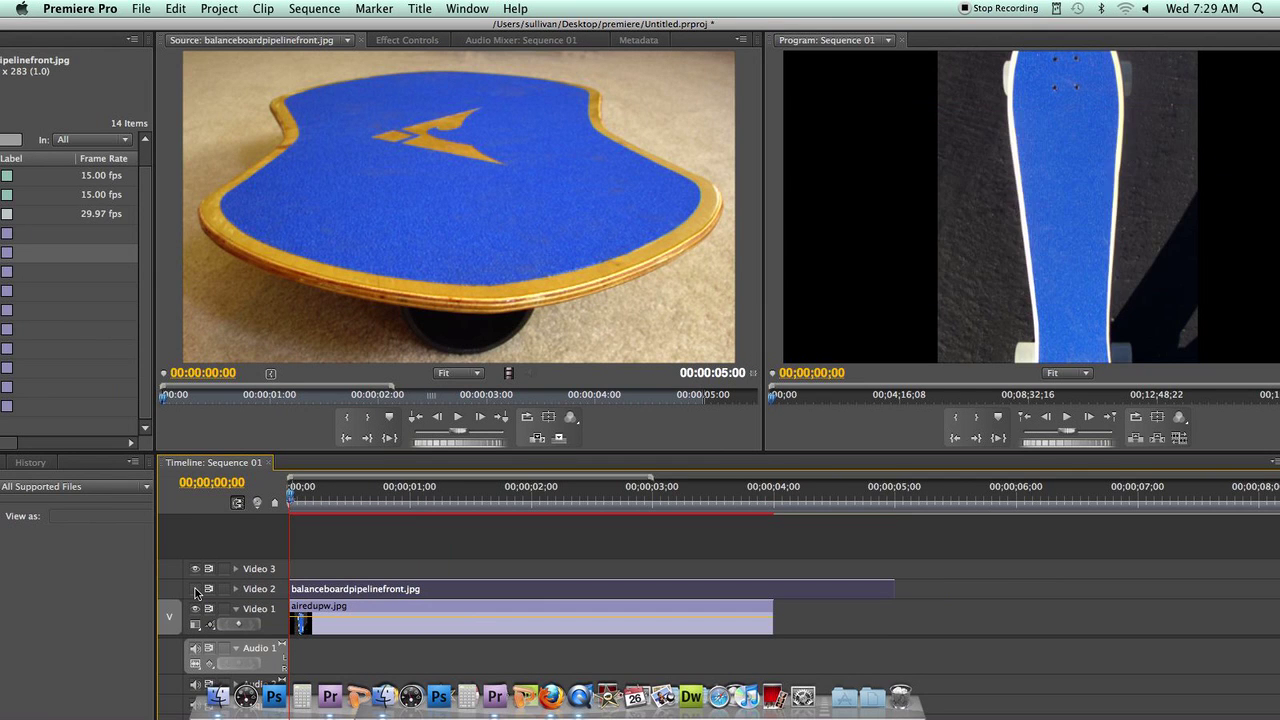
pyautogui.click(196, 589)
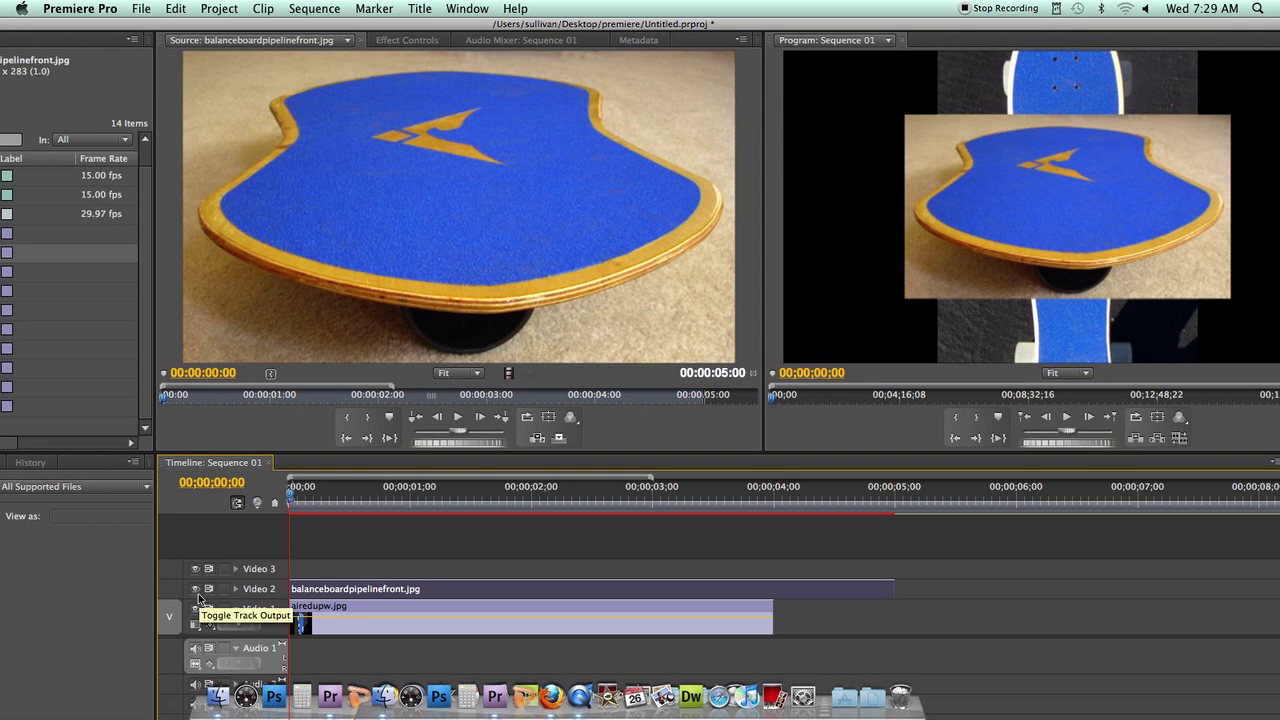
pyautogui.click(196, 589)
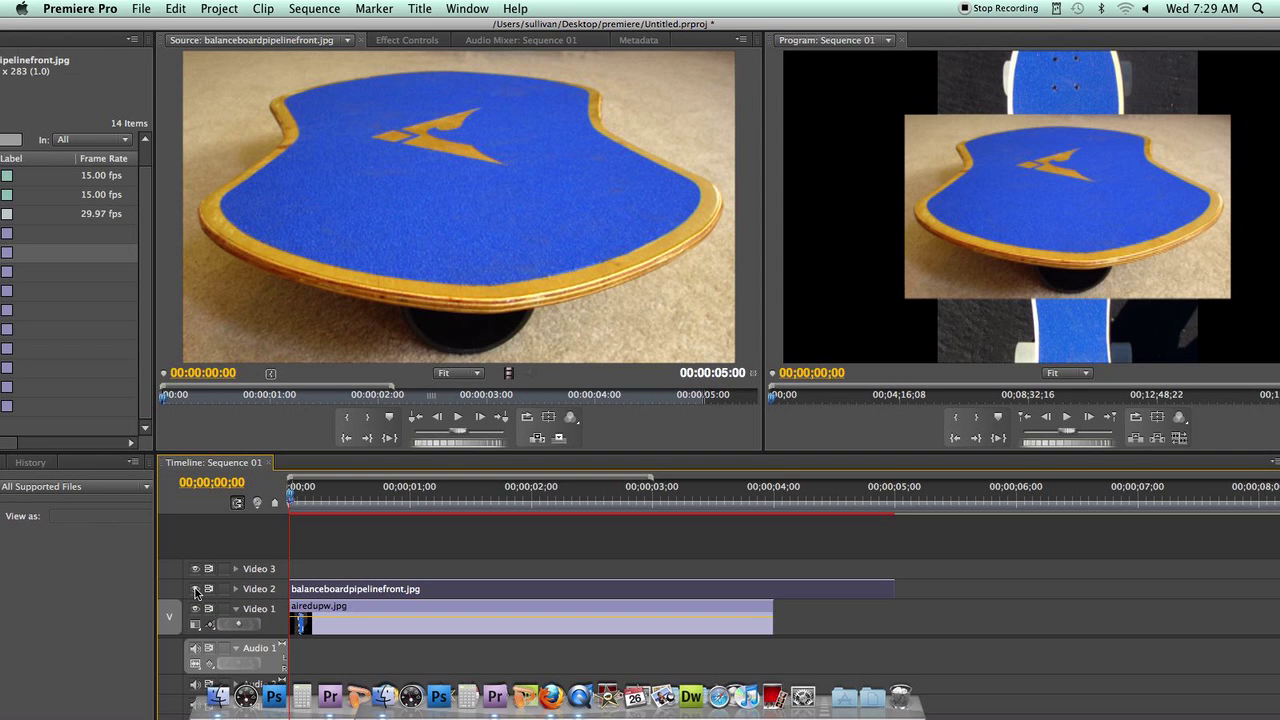
pyautogui.click(196, 610)
pyautogui.click(196, 611)
pyautogui.click(196, 610)
pyautogui.click(196, 610)
# - Scale down the balance board image, tilt it slightly counterclockwise in the program monitor, and render the sequence previews
pyautogui.click(1005, 255)
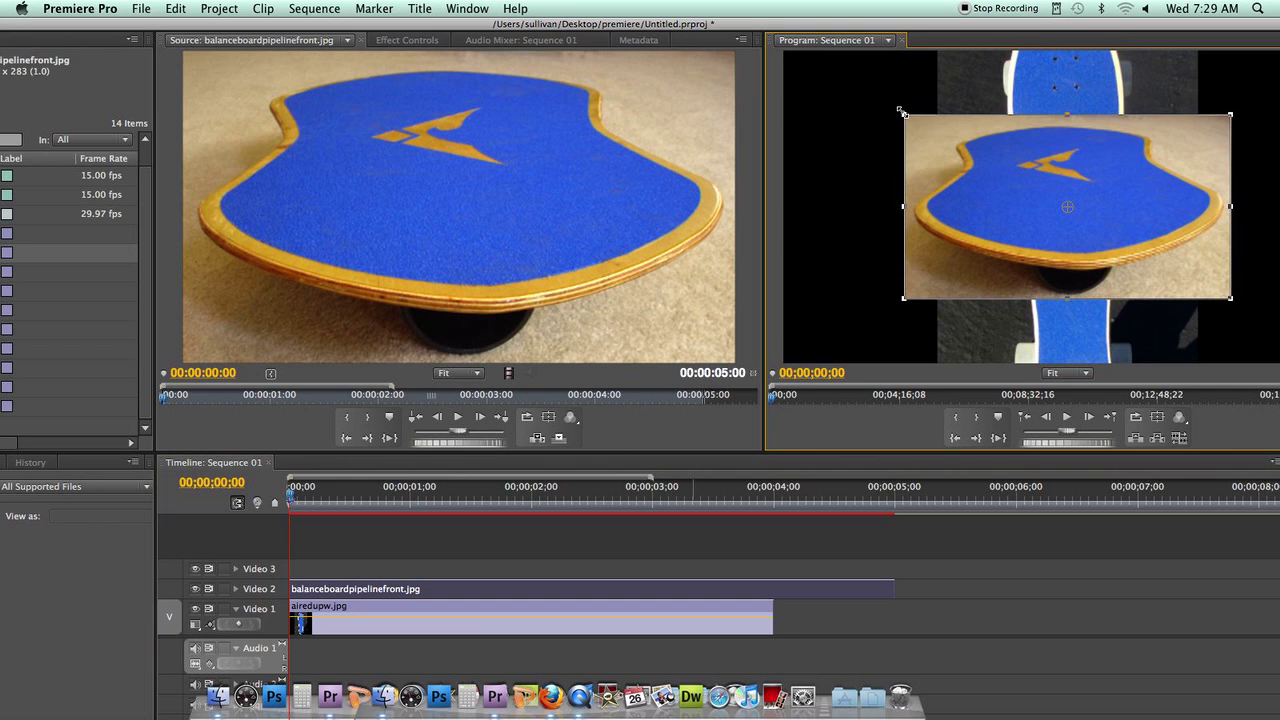
pyautogui.moveTo(900, 111); pyautogui.dragTo(927, 146)
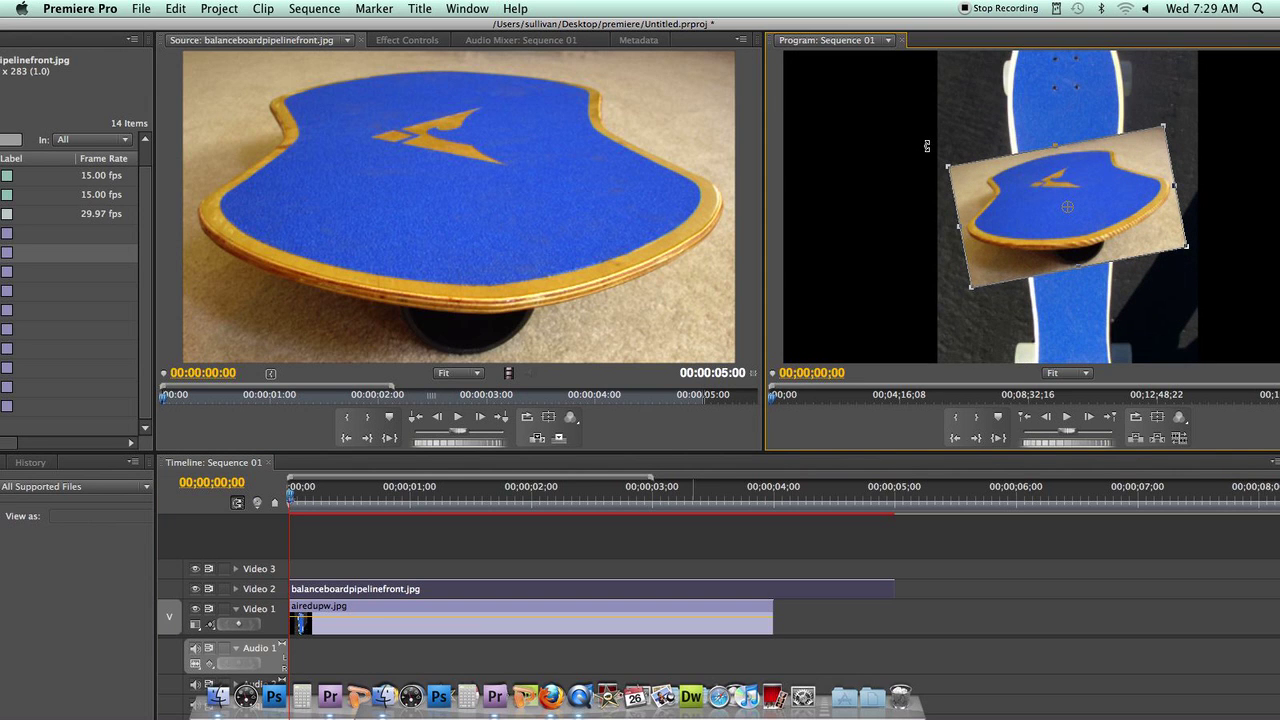
pyautogui.press('Return')
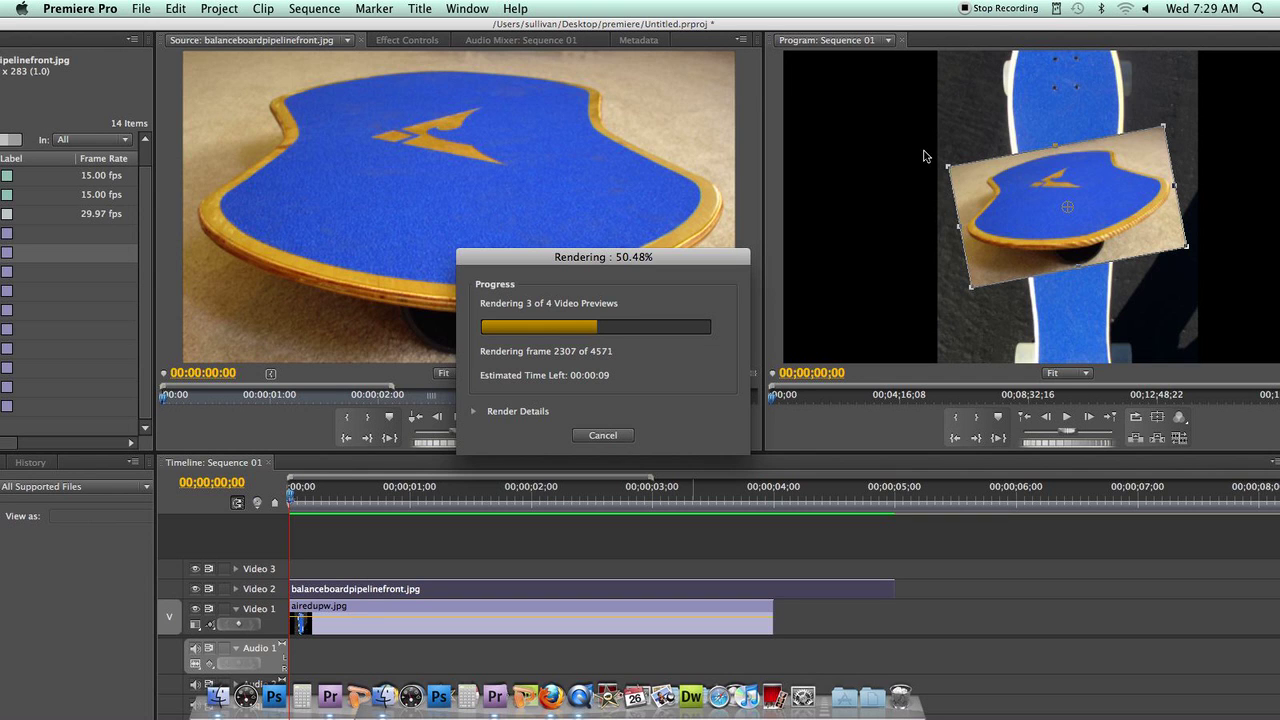
pyautogui.click(583, 702)
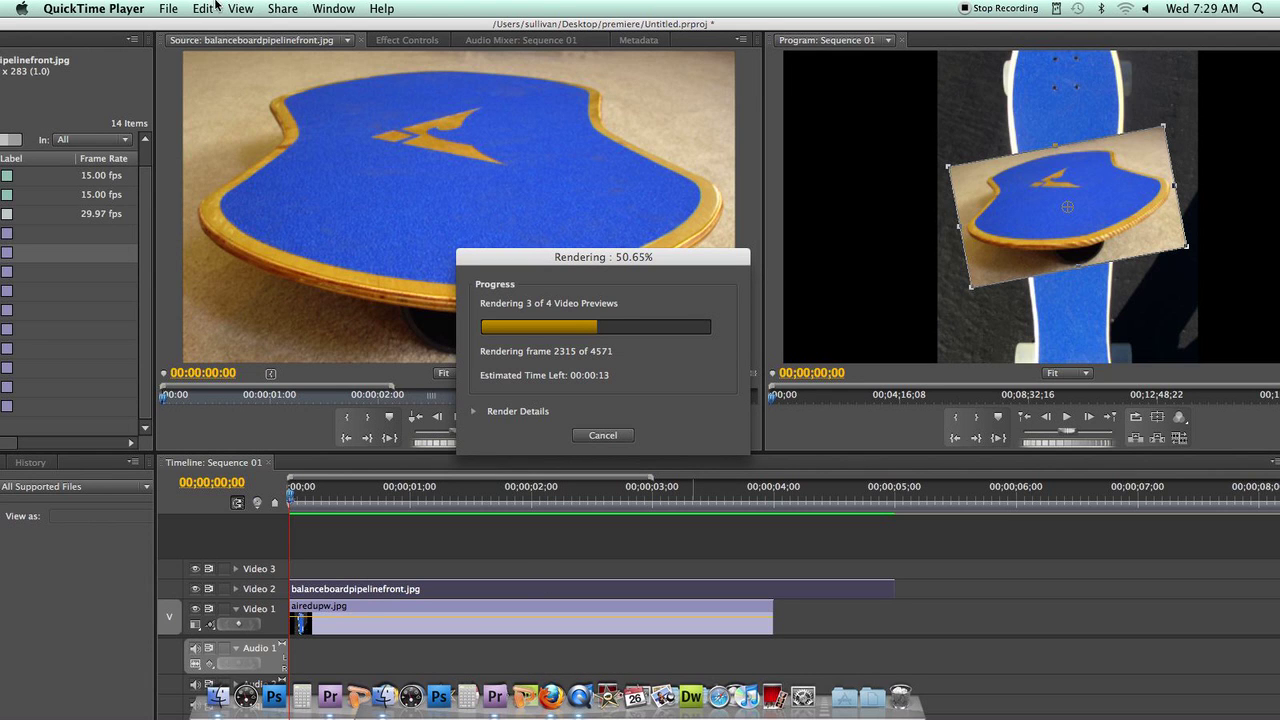